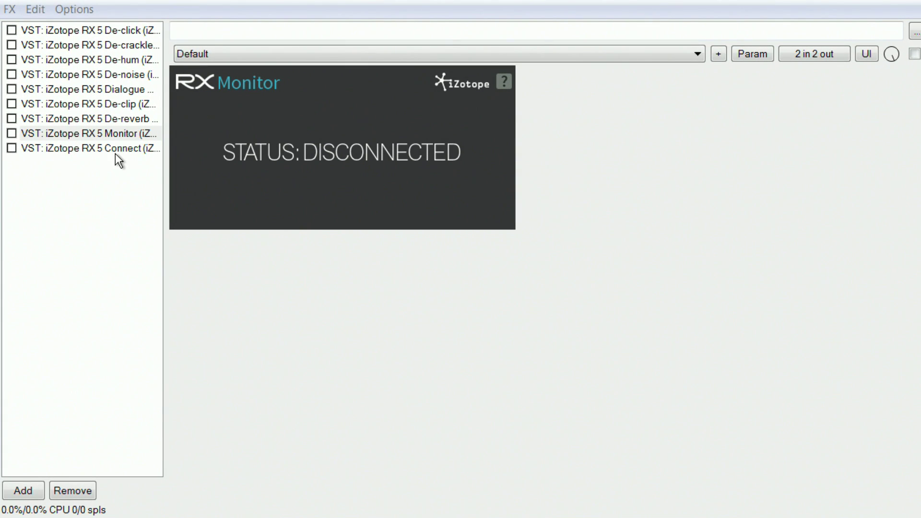
# Scroll the RX Plug-in Pack product page past Key Features to the De-clip and Dialogue De-noise sections.
pyautogui.click(115, 148)
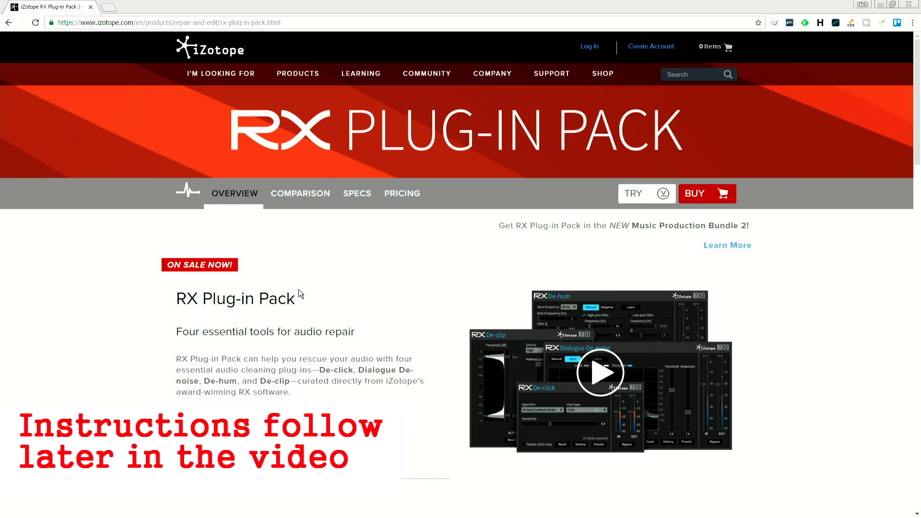
pyautogui.scroll(-7, 298, 290)
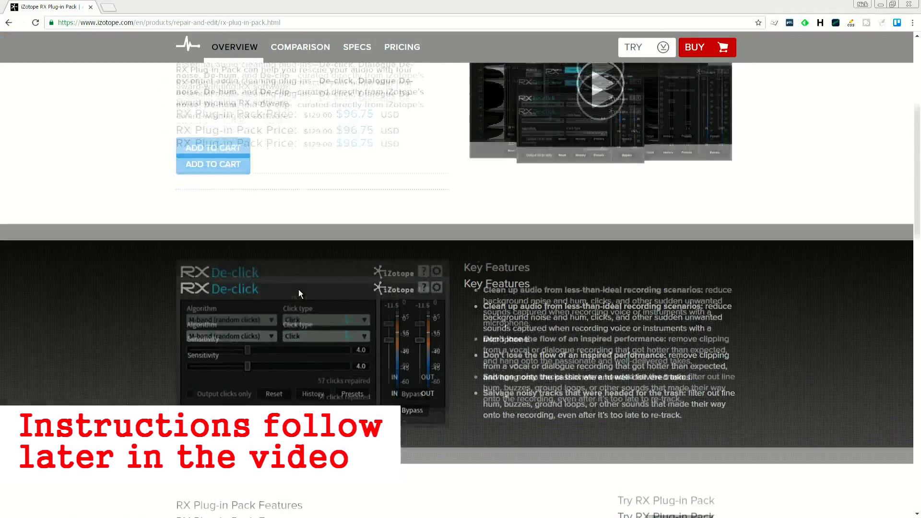
pyautogui.scroll(-8, 298, 289)
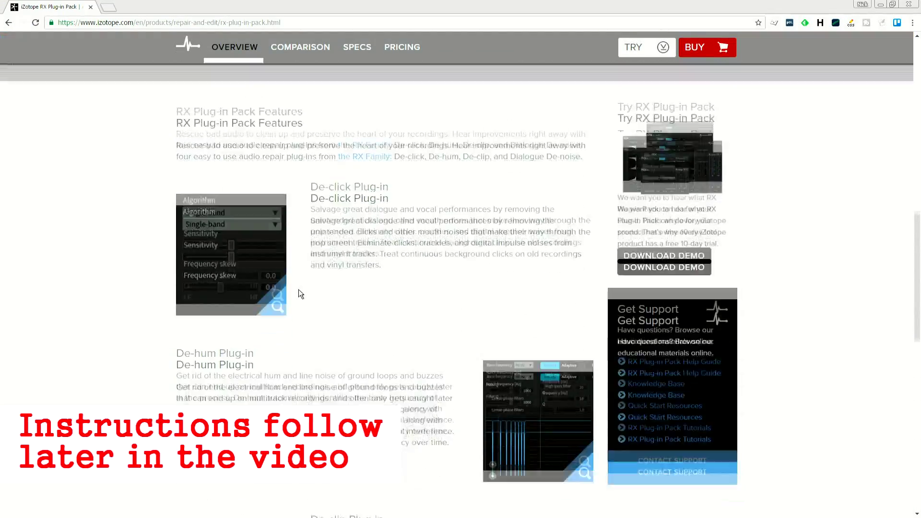
pyautogui.scroll(-7, 299, 290)
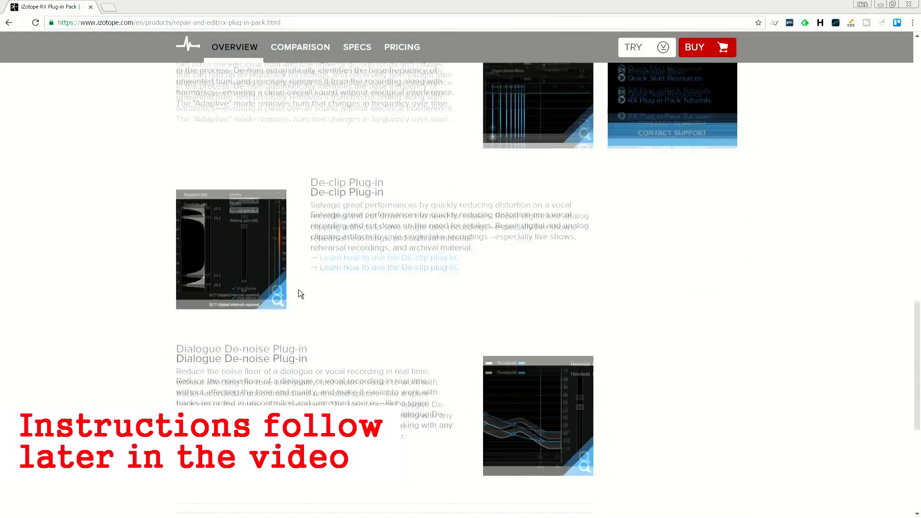
pyautogui.scroll(-1, 299, 293)
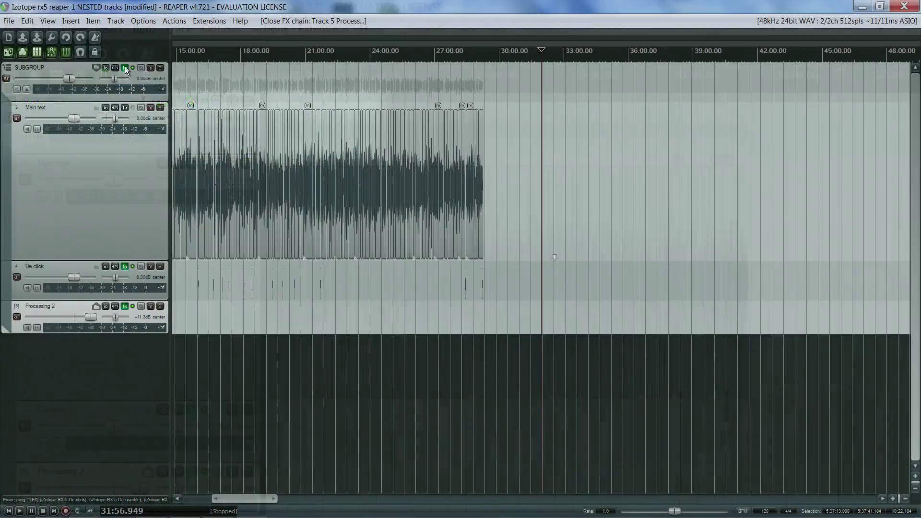
# Bring up the SUBGROUP folder's FX chain showing RX 5 Dialogue De-noise, EQ, Compressor, Limiter and Insight.
pyautogui.moveTo(193, 98)
pyautogui.click(125, 68)
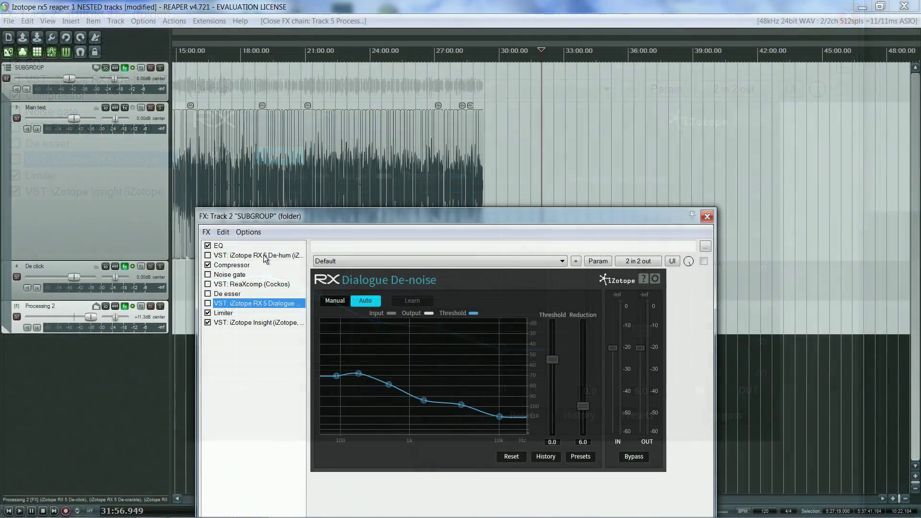
# Select RX 5 De-hum in SUBGROUP's FX chain and raise the window to see its lower controls.
pyautogui.click(263, 254)
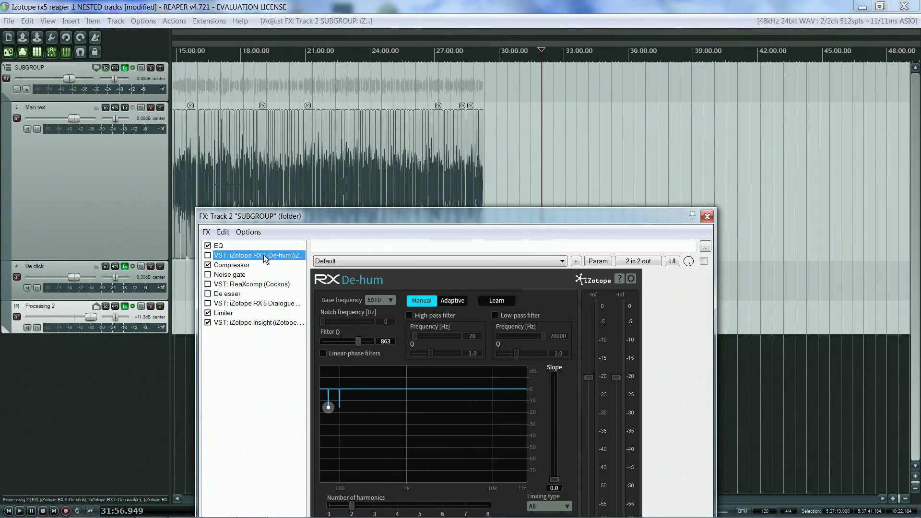
pyautogui.moveTo(317, 215); pyautogui.dragTo(315, 144)
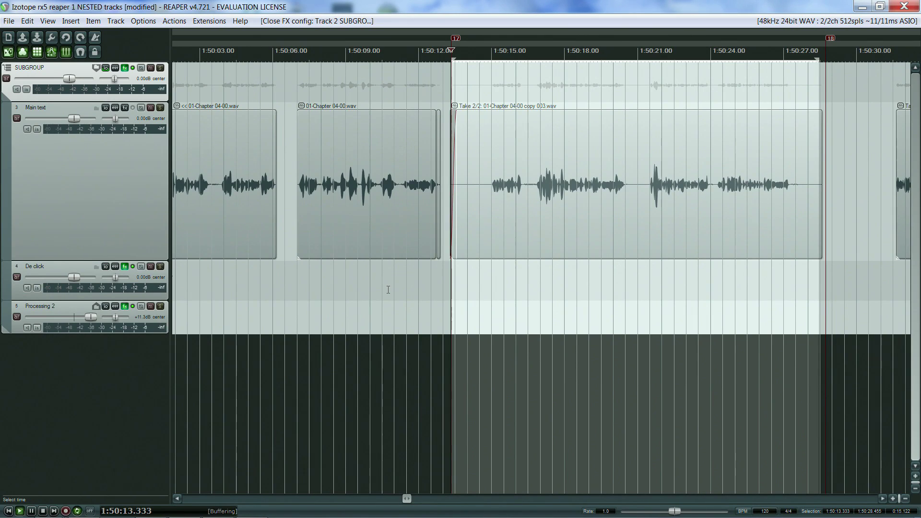
# Audition the selection, then shorten its end back to the start of the Take 2/2 item.
pyautogui.press('space')
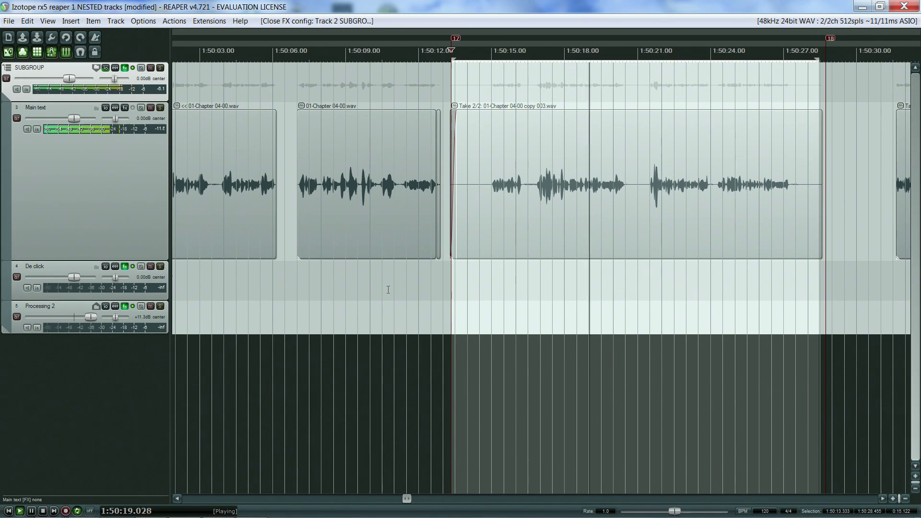
pyautogui.press('space')
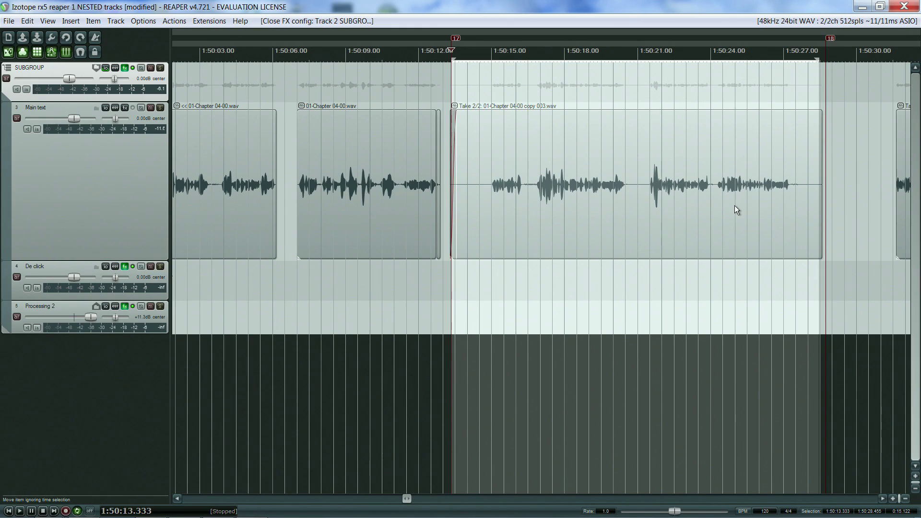
pyautogui.moveTo(819, 76); pyautogui.dragTo(488, 75)
pyautogui.scroll(3, 535, 149)
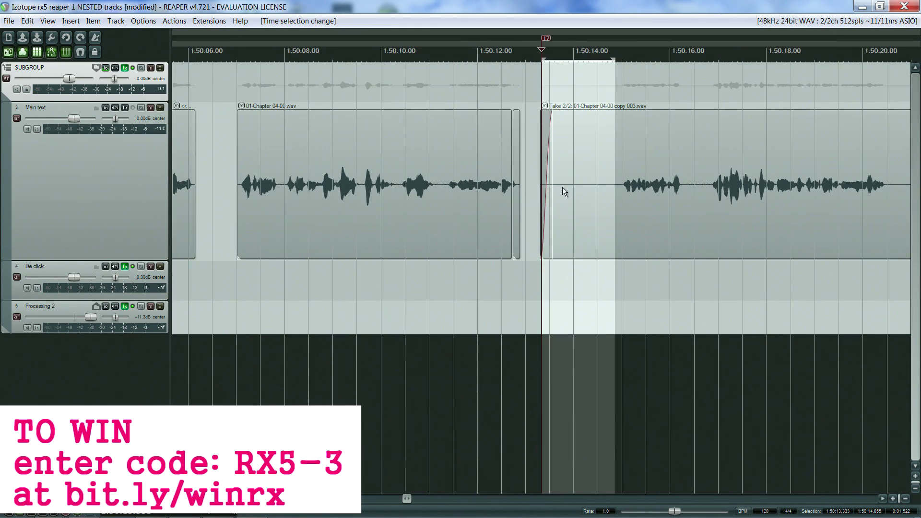
pyautogui.press('space')
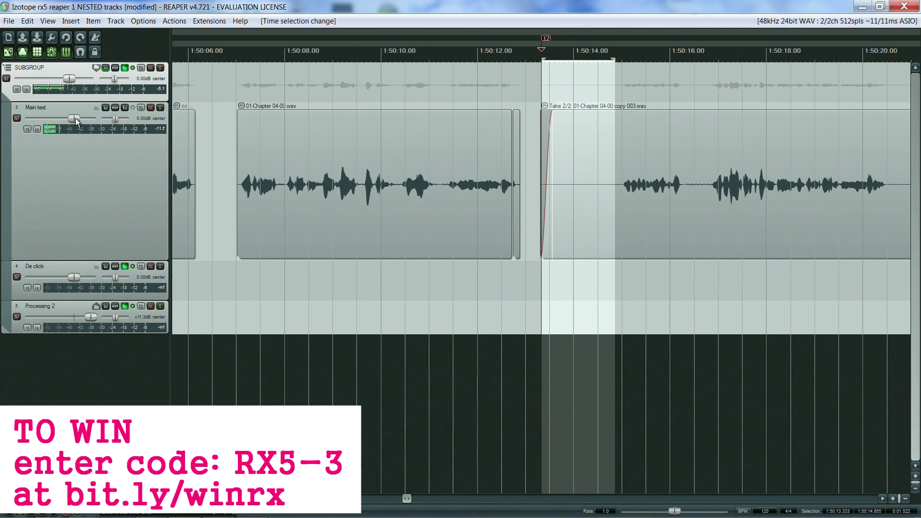
# Briefly boost Main text to +12 dB, reset it to 0 dB, and open the take in RX 5.
pyautogui.moveTo(76, 118); pyautogui.dragTo(102, 125)
pyautogui.moveTo(93, 122)
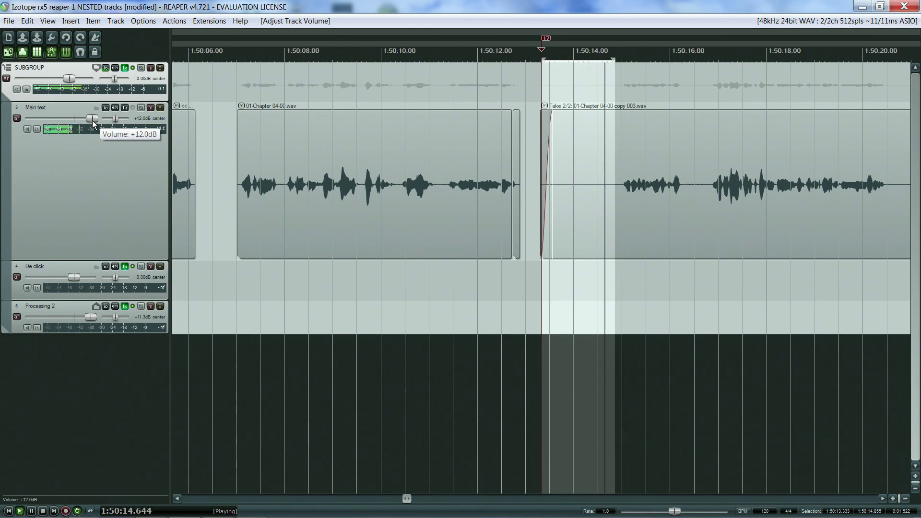
pyautogui.doubleClick(93, 120)
pyautogui.press('space')
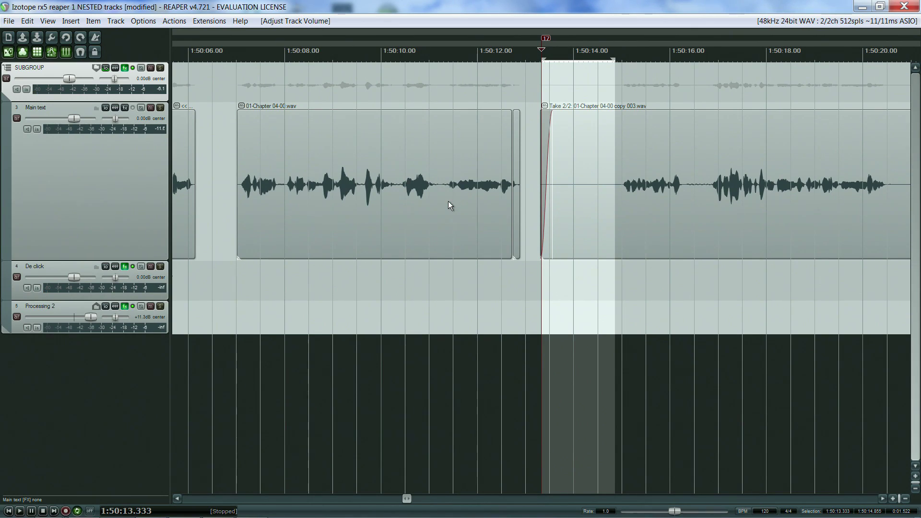
pyautogui.hotkey('ctrl', 'alt', 'e')
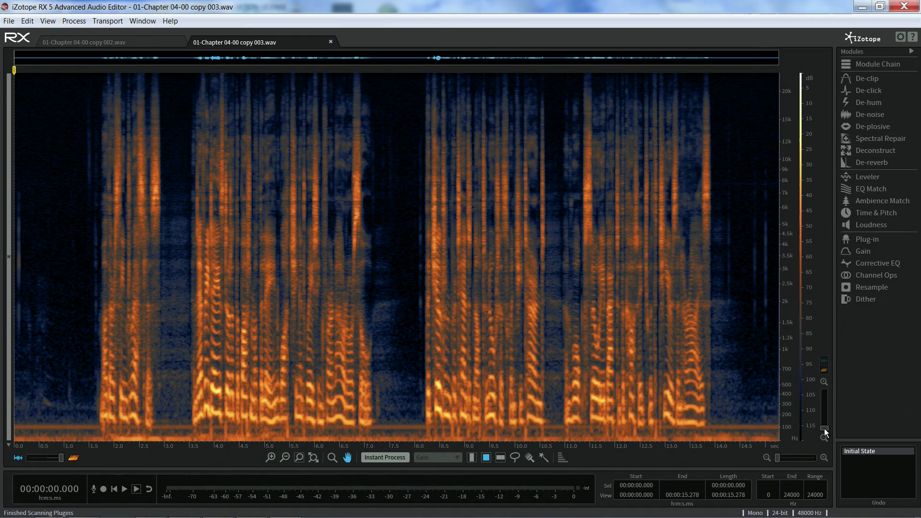
# Zoom the spectrogram's frequency axis down to about 0–2356 Hz so the low hum lines show.
pyautogui.scroll(3, 824, 428)
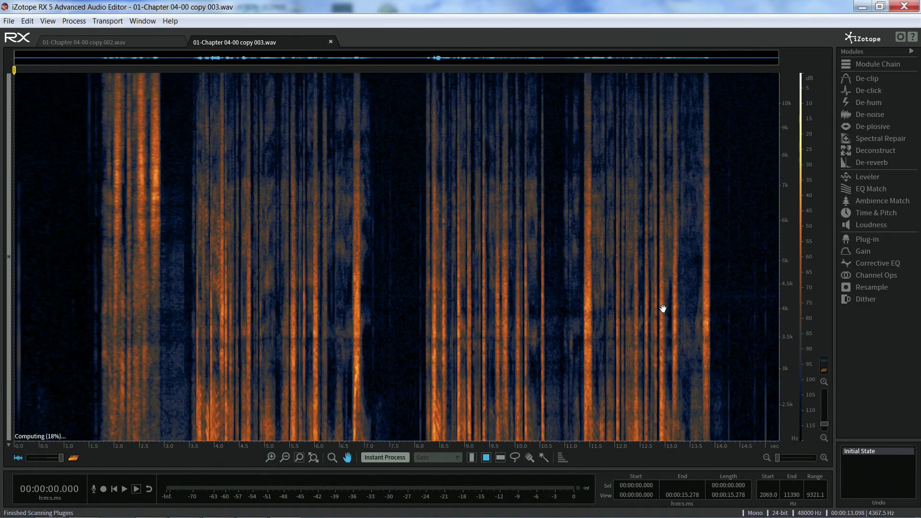
pyautogui.scroll(2, 674, 219)
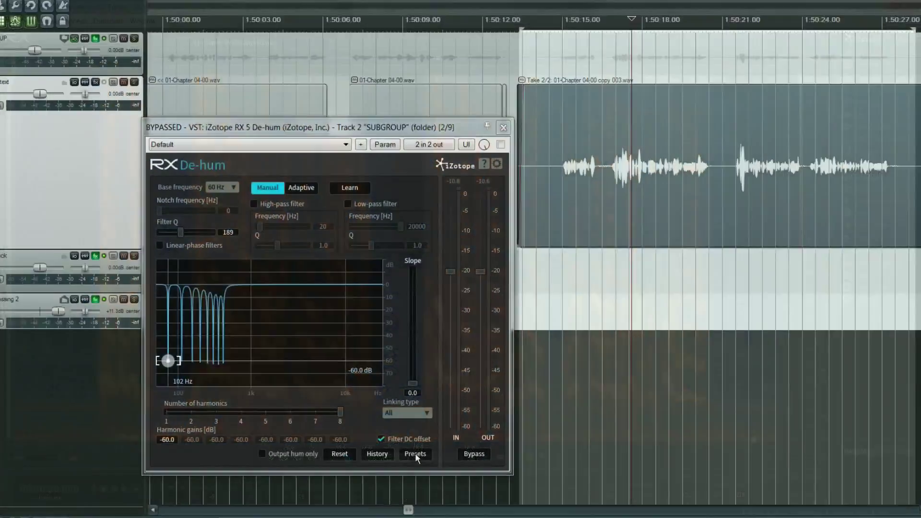
# Apply De-hum's 50 Hz reduce preset: 50 Hz base frequency, Q 129, −40 dB gain.
pyautogui.click(415, 453)
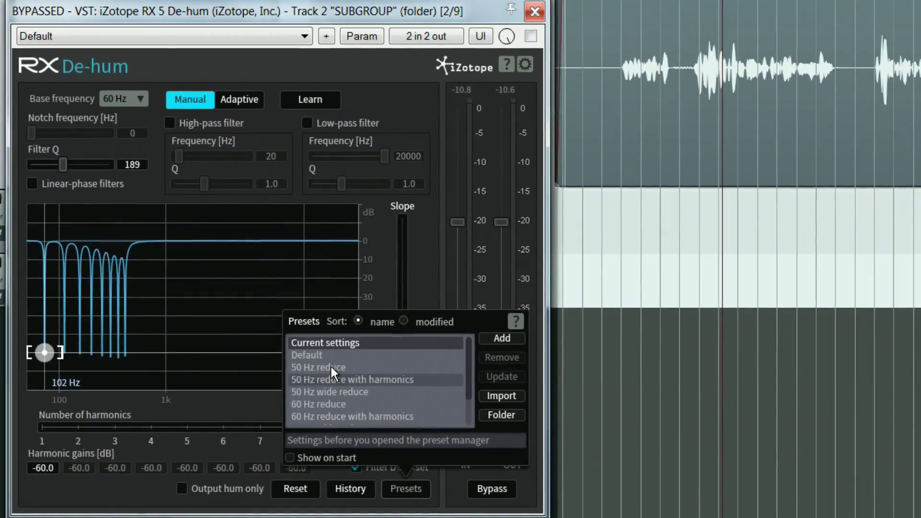
pyautogui.click(356, 370)
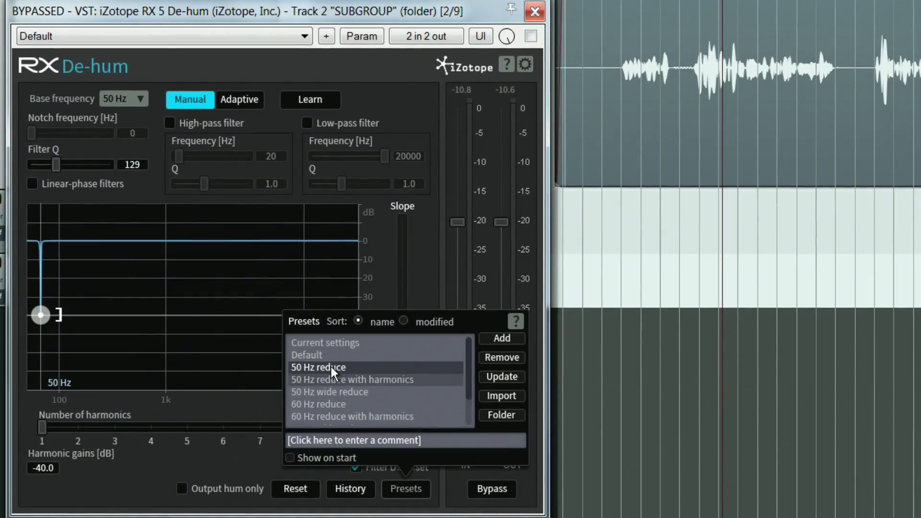
pyautogui.click(398, 487)
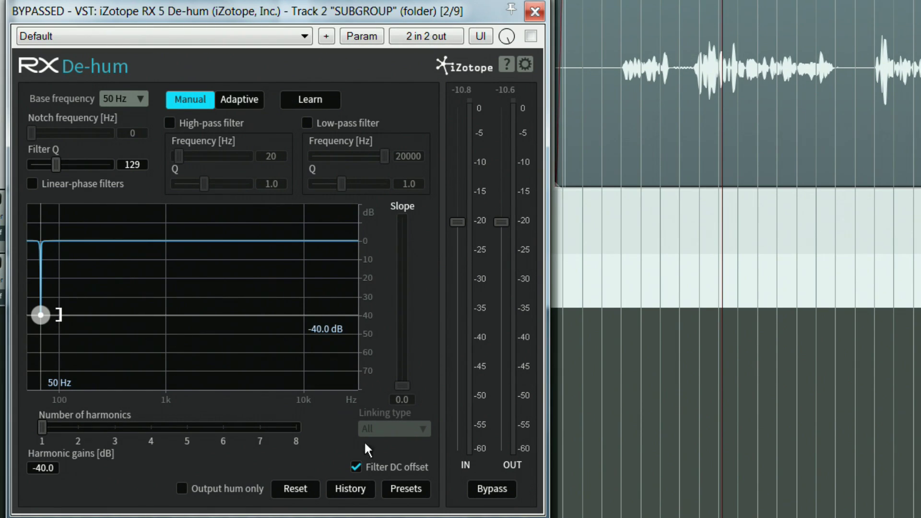
# Set De-hum to a free base frequency with its notch at 100 Hz.
pyautogui.click(138, 97)
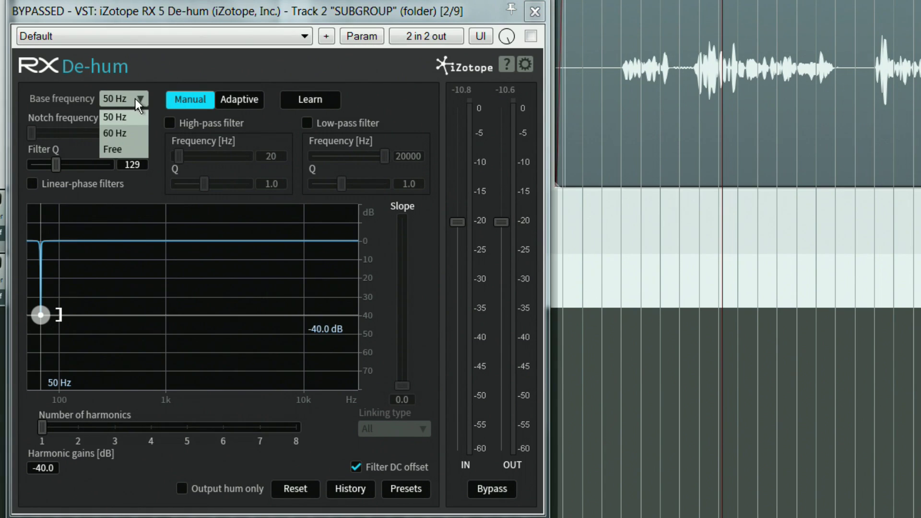
pyautogui.click(115, 150)
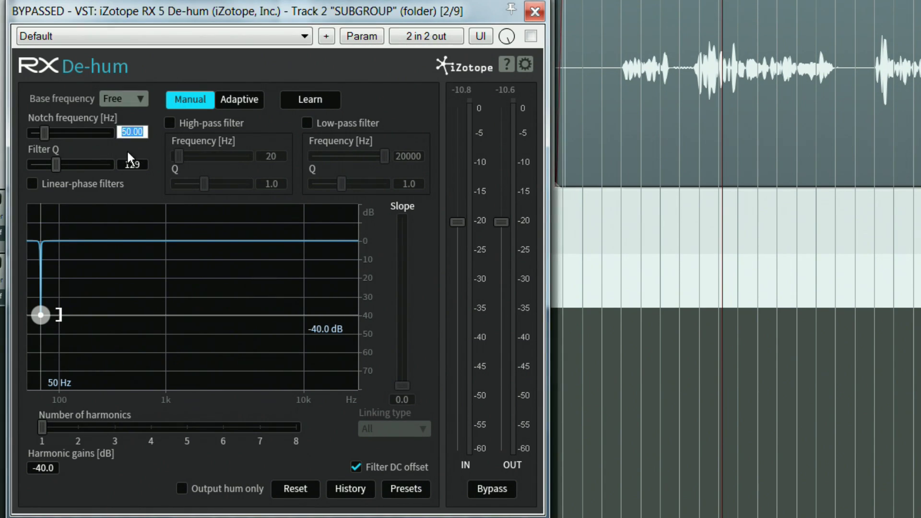
pyautogui.write('100')
pyautogui.press('Return')
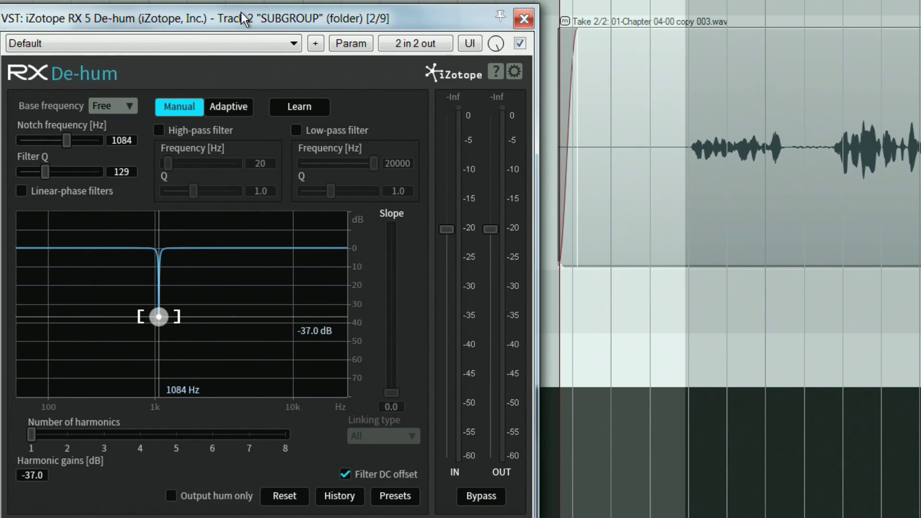
# Try hum learning, return to manual, then play and set eight harmonic notches on a 50 Hz base.
pyautogui.click(301, 107)
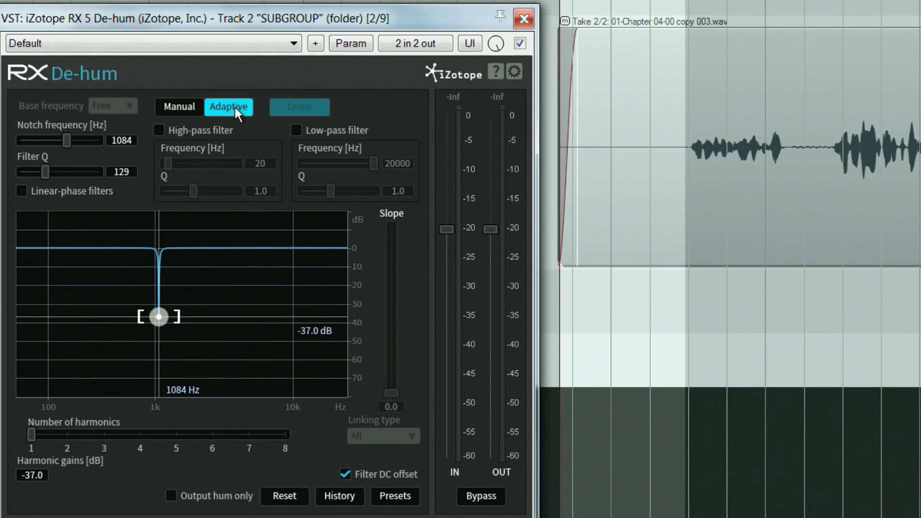
pyautogui.click(183, 111)
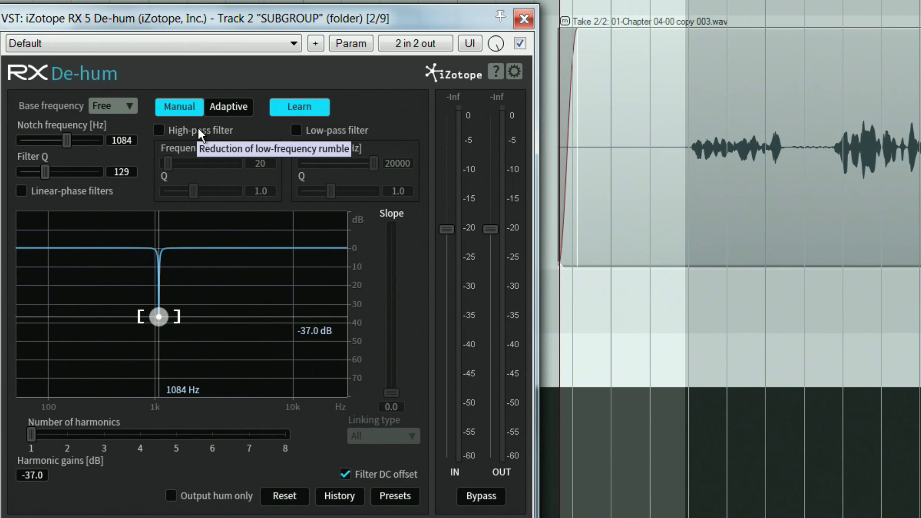
pyautogui.press('space')
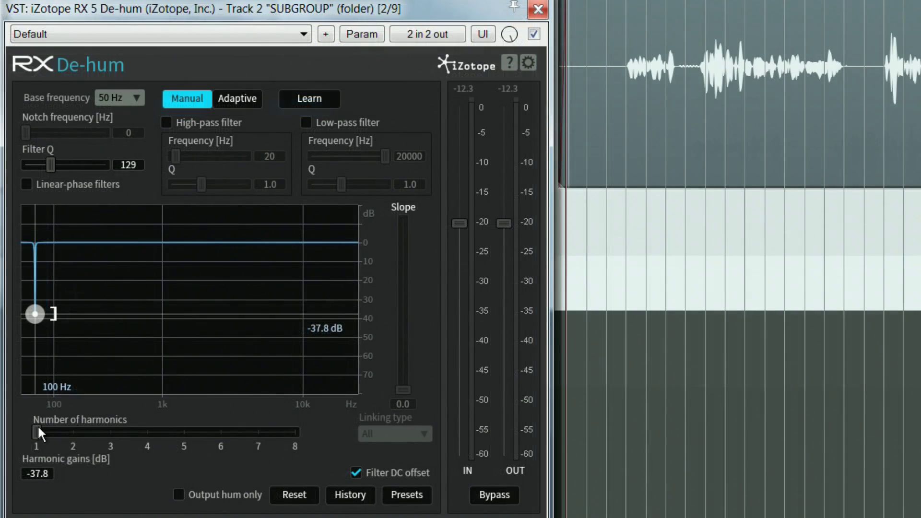
pyautogui.moveTo(38, 426); pyautogui.dragTo(288, 430)
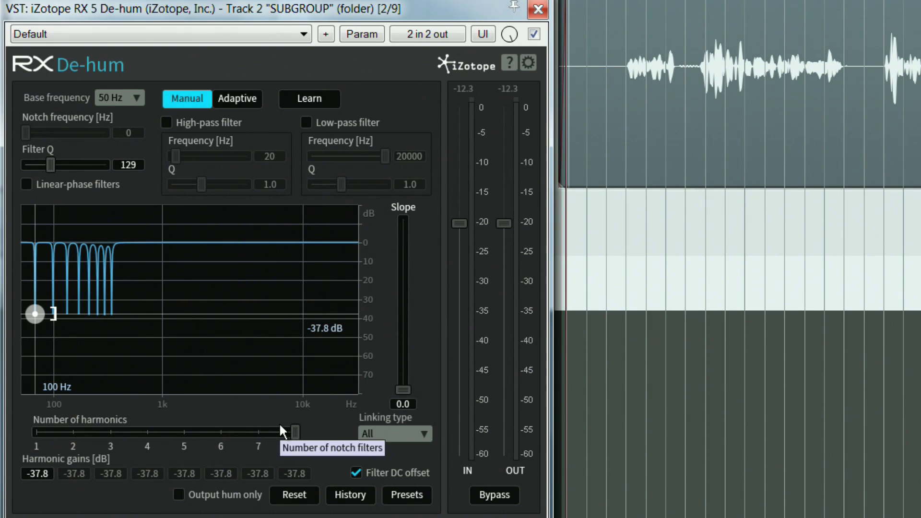
# Set harmonic linking to None and raise the 2nd, 4th, 5th, 6th (−33.7 dB) and 8th (−20.1 dB) notches.
pyautogui.click(393, 433)
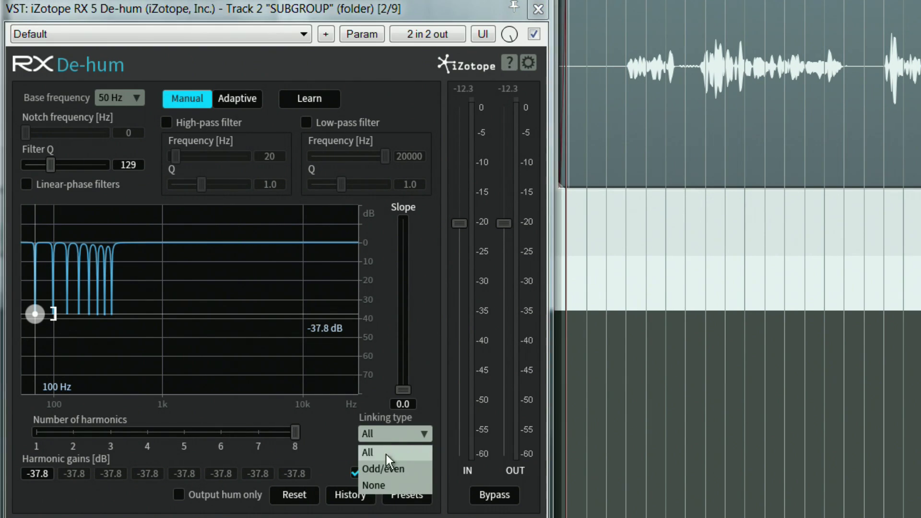
pyautogui.click(375, 484)
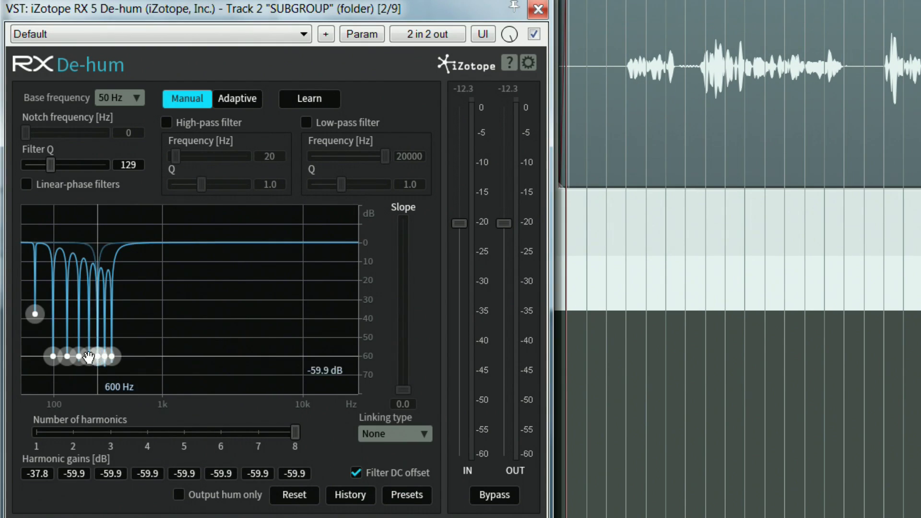
pyautogui.moveTo(89, 358); pyautogui.dragTo(96, 306)
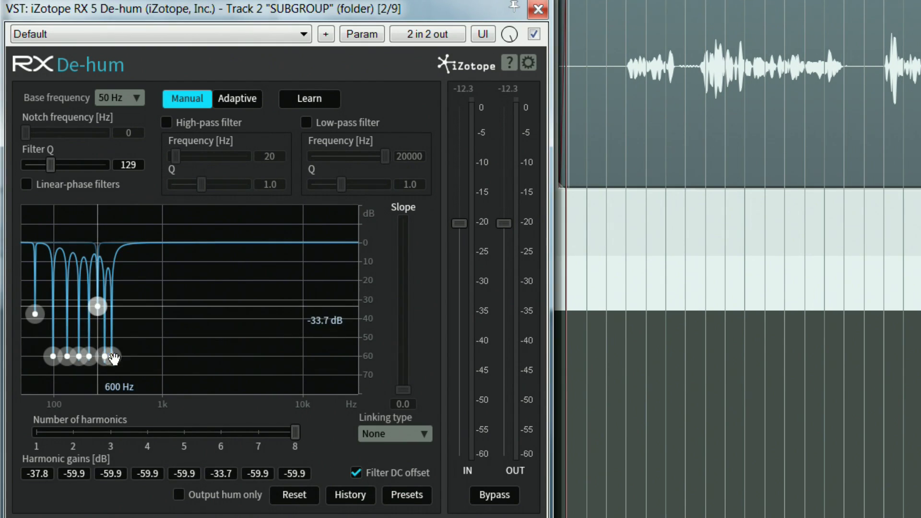
pyautogui.moveTo(112, 356); pyautogui.dragTo(138, 283)
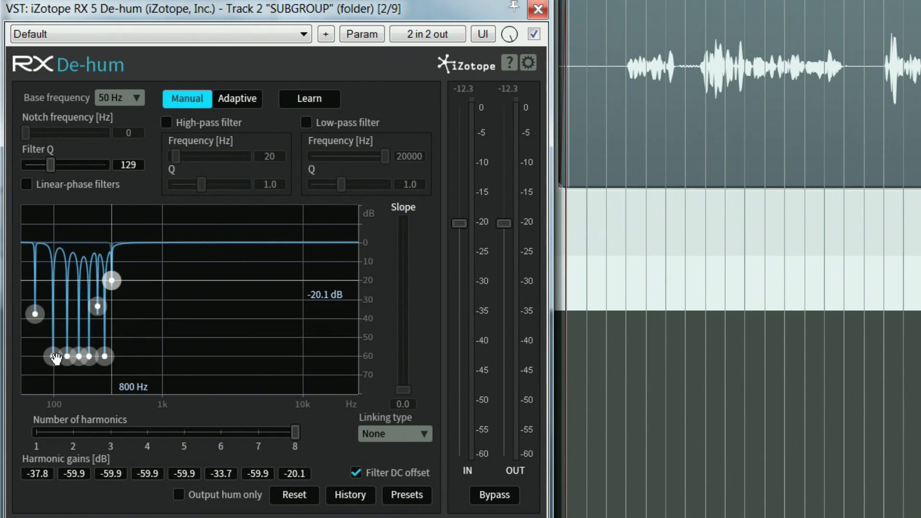
pyautogui.moveTo(53, 356); pyautogui.dragTo(52, 314)
pyautogui.moveTo(89, 356); pyautogui.dragTo(89, 325)
pyautogui.moveTo(79, 356); pyautogui.dragTo(79, 338)
# Switch linking to Odd/even, taper the slopes with odd slope 0.4, and widen Filter Q to 51.6.
pyautogui.click(393, 434)
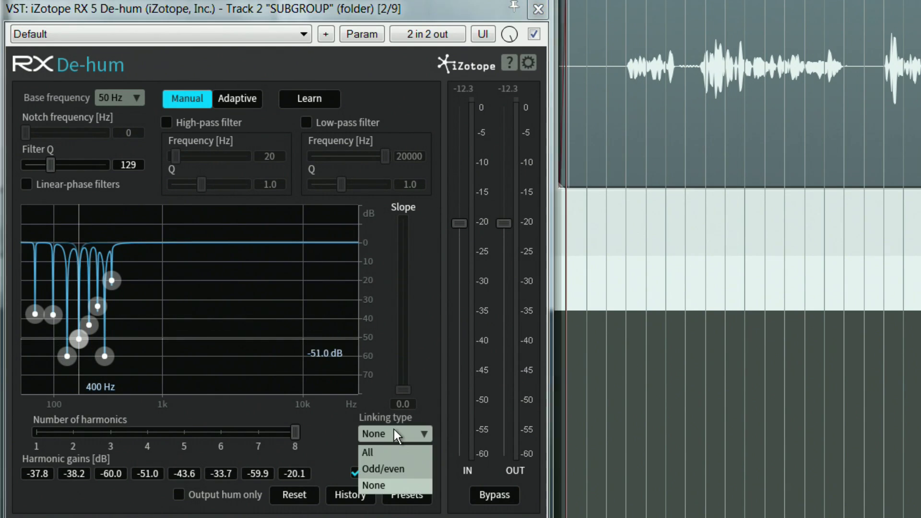
pyautogui.click(387, 468)
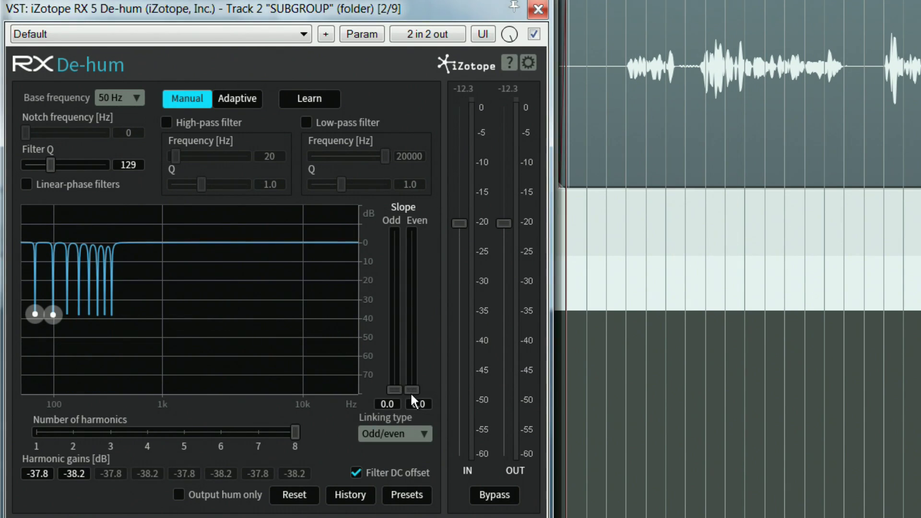
pyautogui.moveTo(392, 388); pyautogui.dragTo(394, 289)
pyautogui.moveTo(408, 385); pyautogui.dragTo(402, 352)
pyautogui.moveTo(395, 292); pyautogui.dragTo(379, 327)
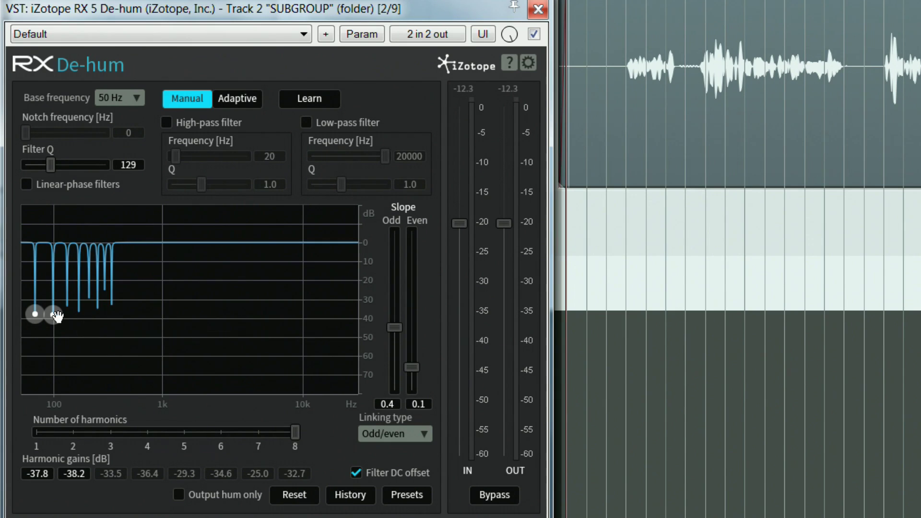
pyautogui.moveTo(54, 315); pyautogui.dragTo(74, 367)
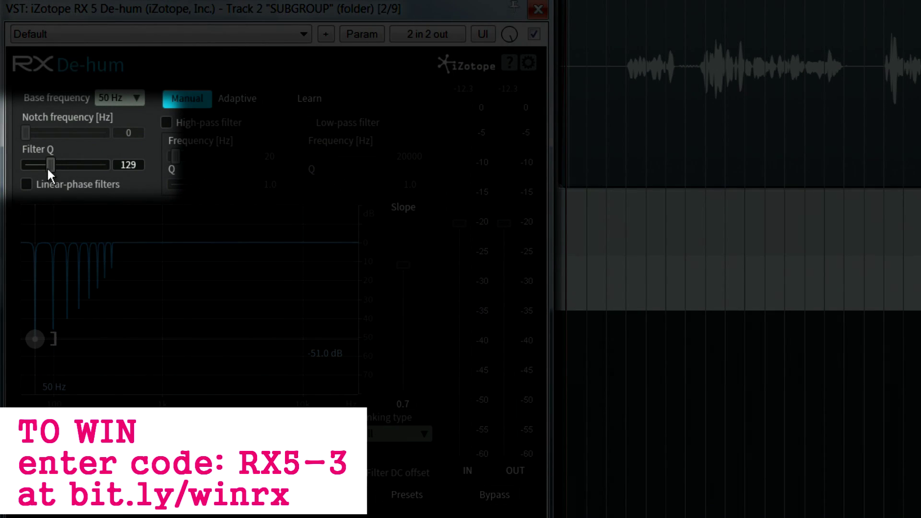
pyautogui.moveTo(47, 166)
pyautogui.mouseDown()
pyautogui.moveTo(67, 169)
pyautogui.moveTo(20, 170)
pyautogui.moveTo(32, 175)
pyautogui.mouseUp()
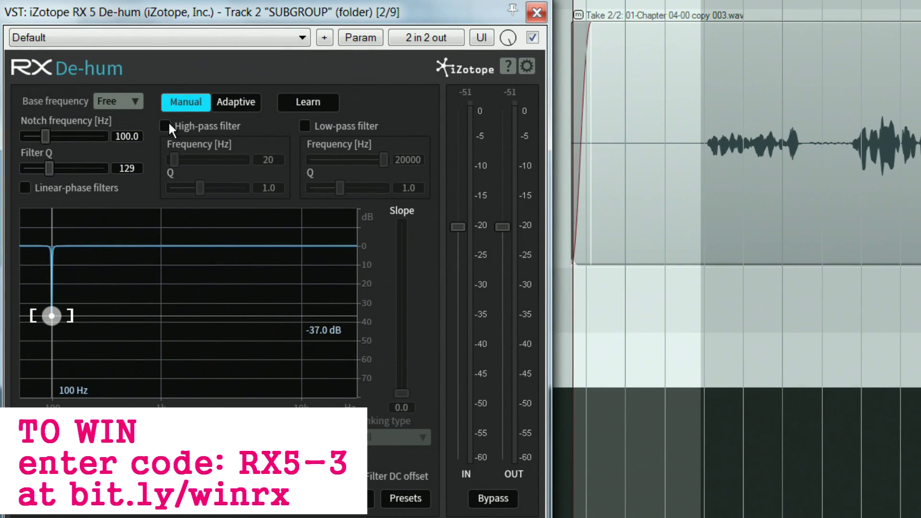
# Tick De-hum's High-pass filter, enter a 50 Hz cutoff and set its Q to 0.7.
pyautogui.click(169, 124)
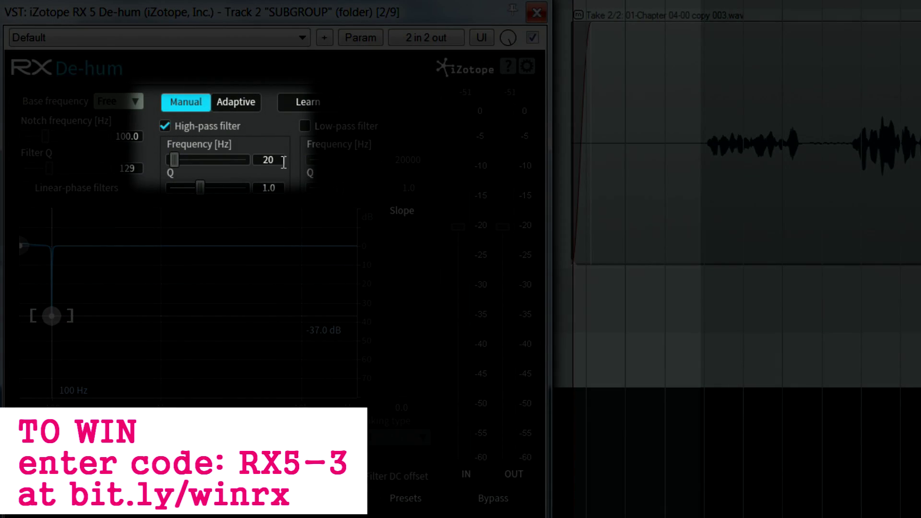
pyautogui.click(273, 157)
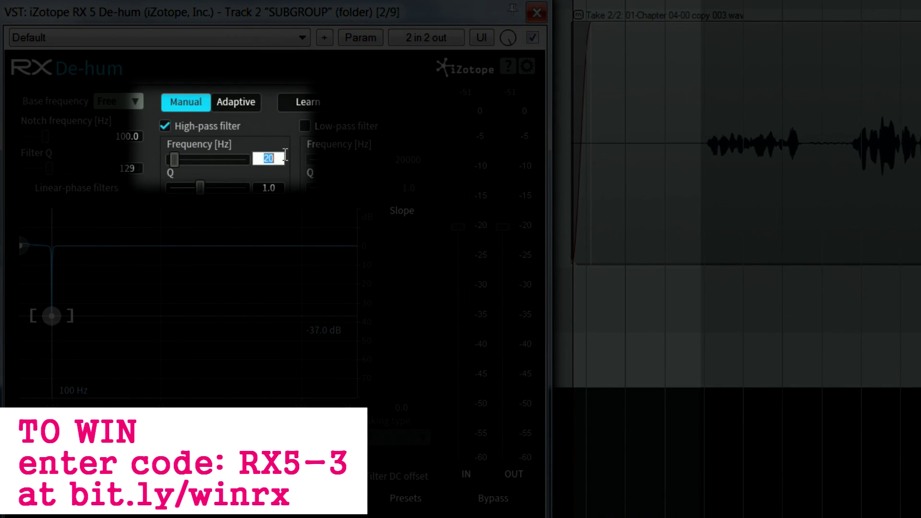
pyautogui.write('50')
pyautogui.press('Return')
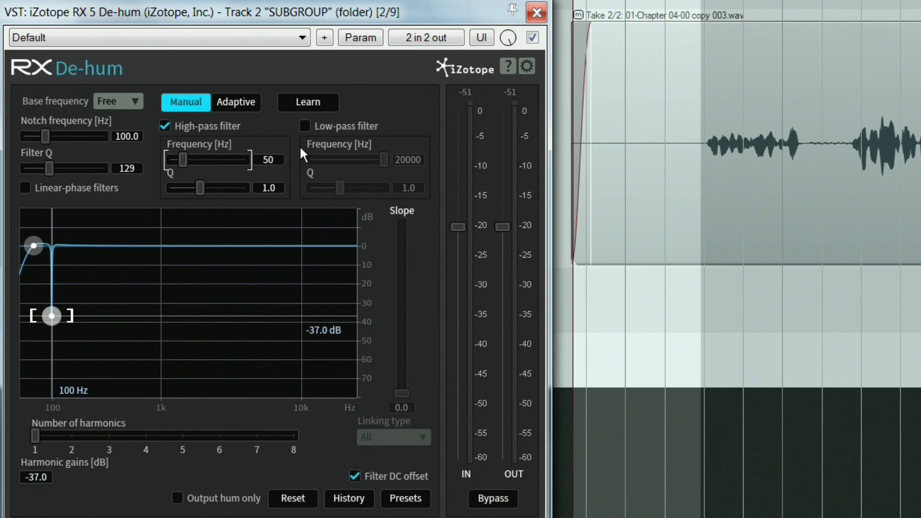
pyautogui.moveTo(202, 187)
pyautogui.mouseDown()
pyautogui.moveTo(210, 189)
pyautogui.moveTo(195, 191)
pyautogui.mouseUp()
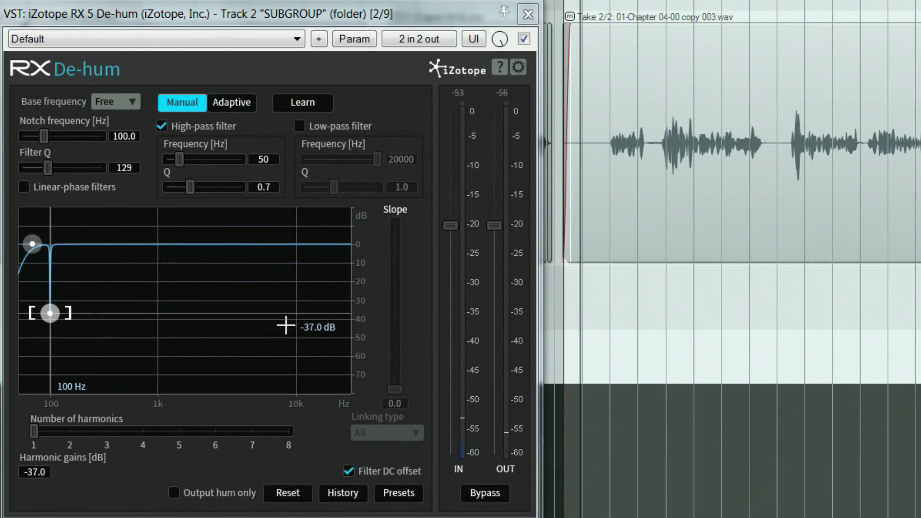
pyautogui.click(173, 492)
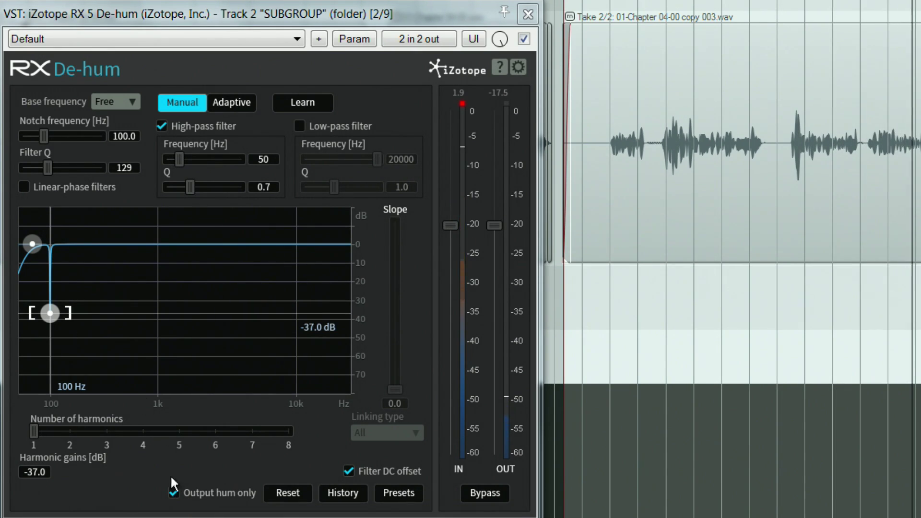
pyautogui.click(174, 492)
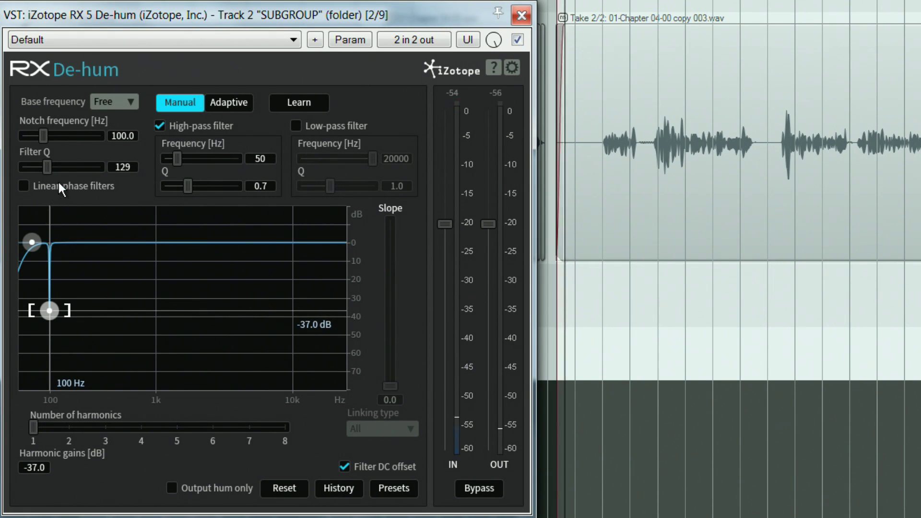
pyautogui.moveTo(47, 167); pyautogui.dragTo(82, 174)
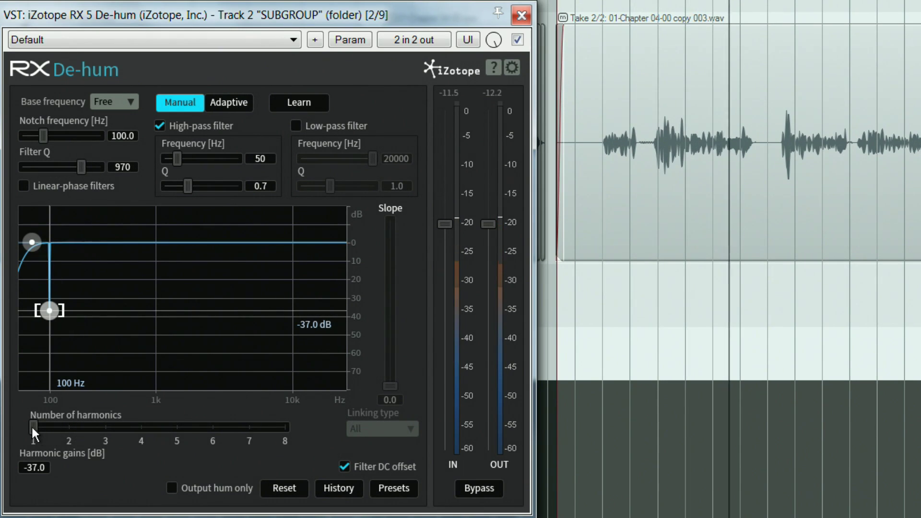
pyautogui.moveTo(31, 425); pyautogui.dragTo(232, 417)
pyautogui.moveTo(82, 169)
pyautogui.mouseDown()
pyautogui.moveTo(26, 172)
pyautogui.moveTo(80, 174)
pyautogui.mouseUp()
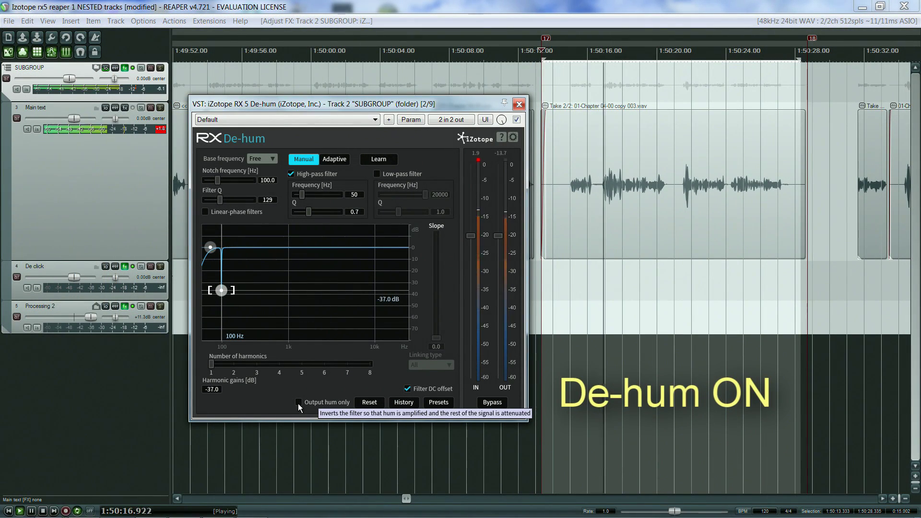
pyautogui.click(517, 120)
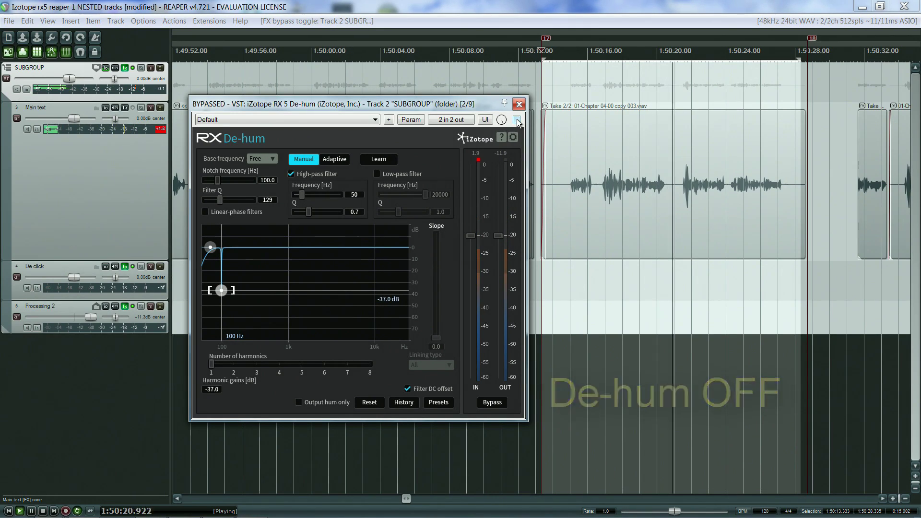
pyautogui.click(517, 120)
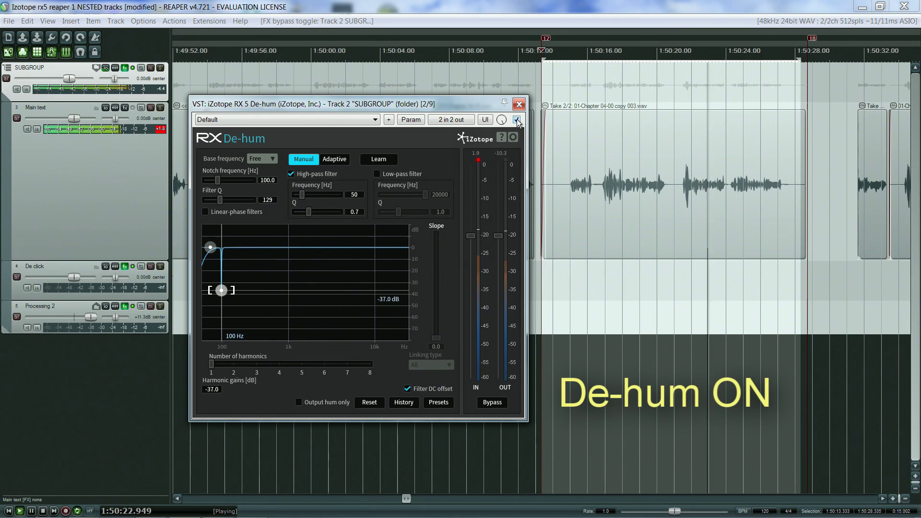
pyautogui.click(516, 120)
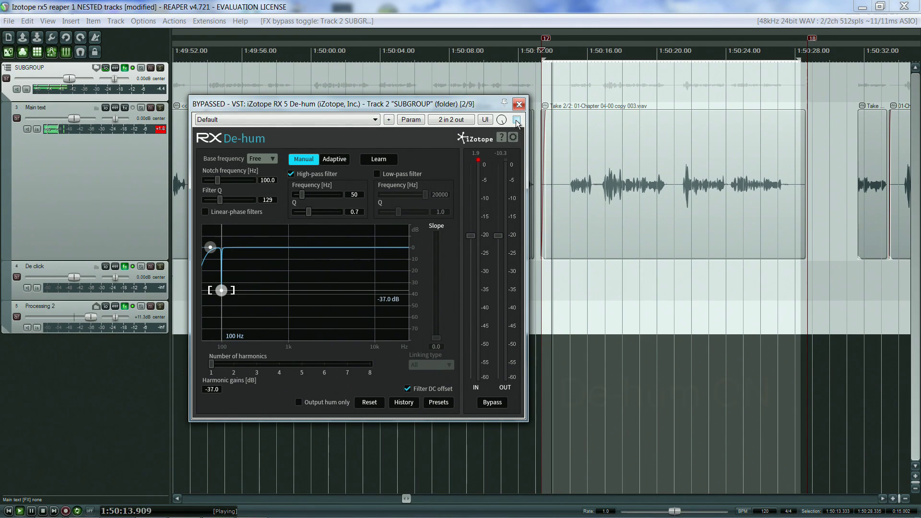
pyautogui.click(516, 120)
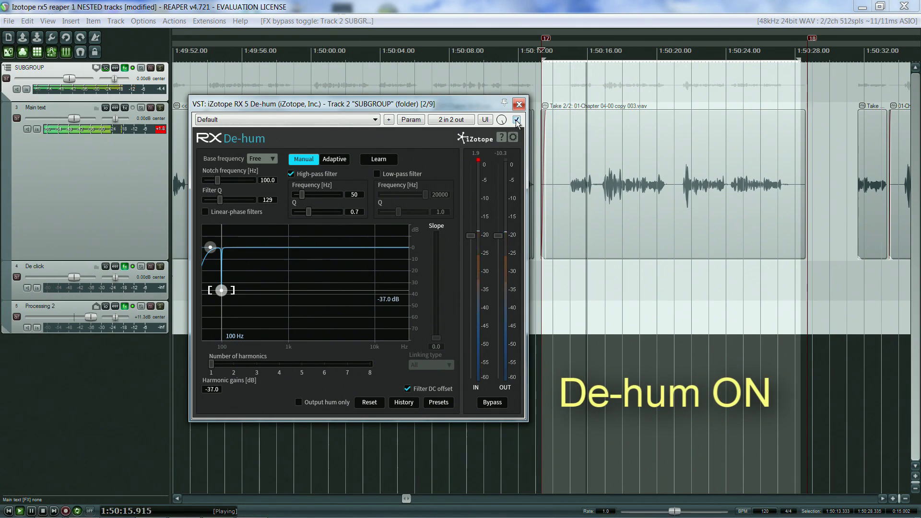